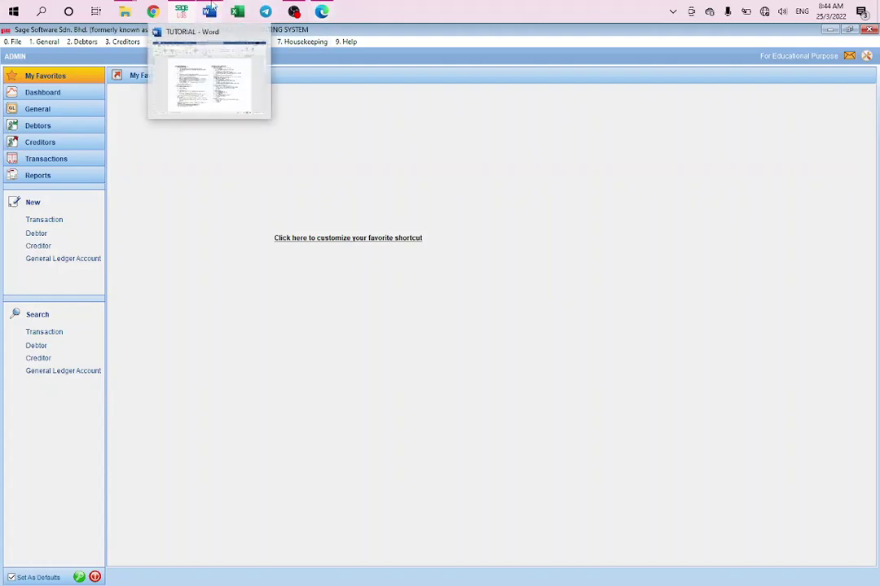
# Check the Word tutorial notes, then open the case-study PDF with the opening-balances table
pyautogui.click(209, 12)
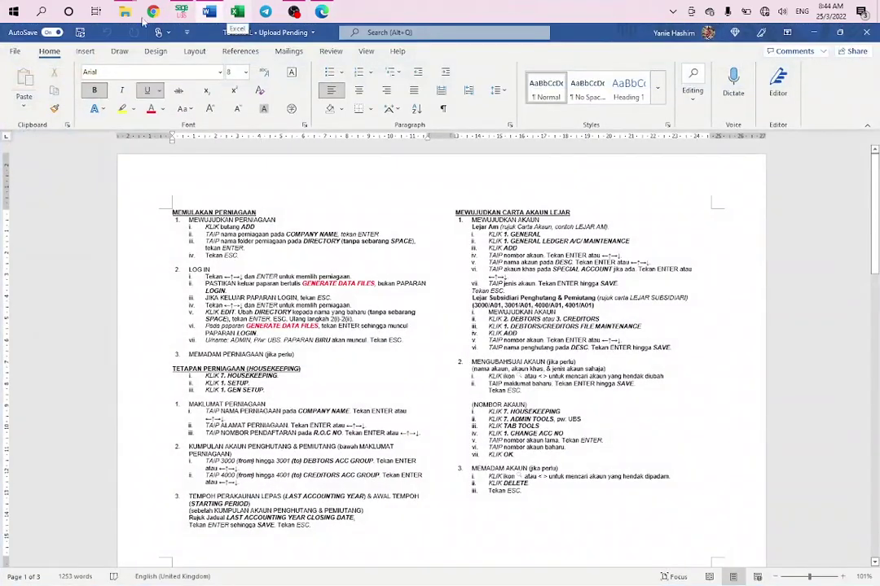
pyautogui.click(209, 11)
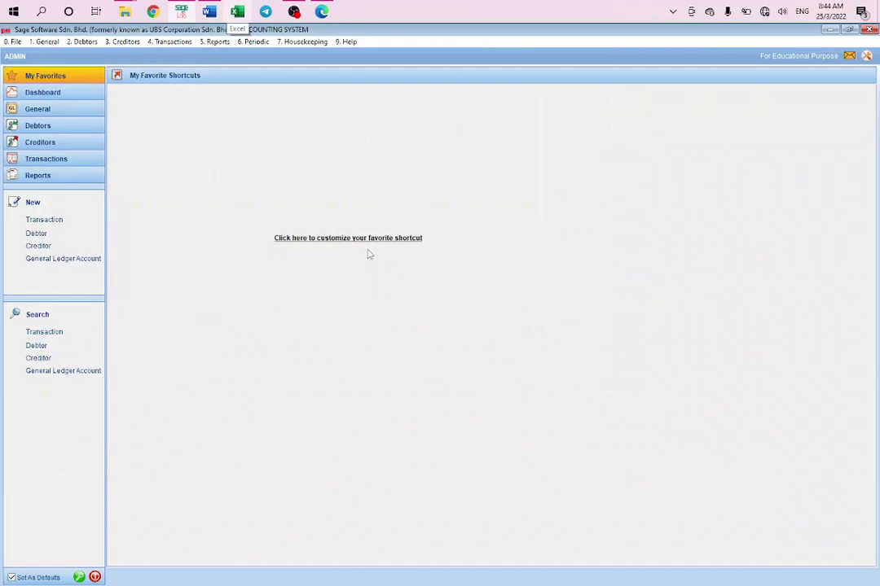
pyautogui.click(271, 49)
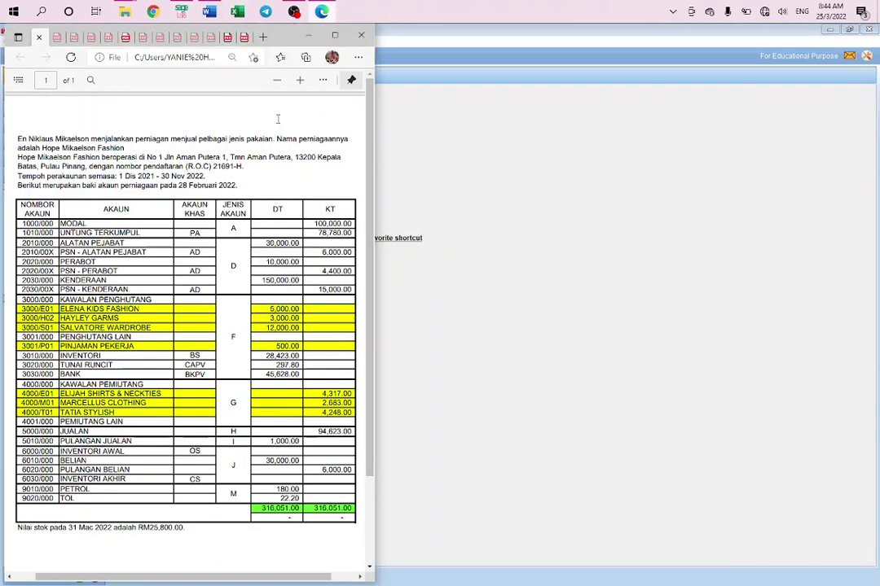
# Resize the UBS window to sit right of the PDF, stretched to the screen bottom
pyautogui.click(849, 29)
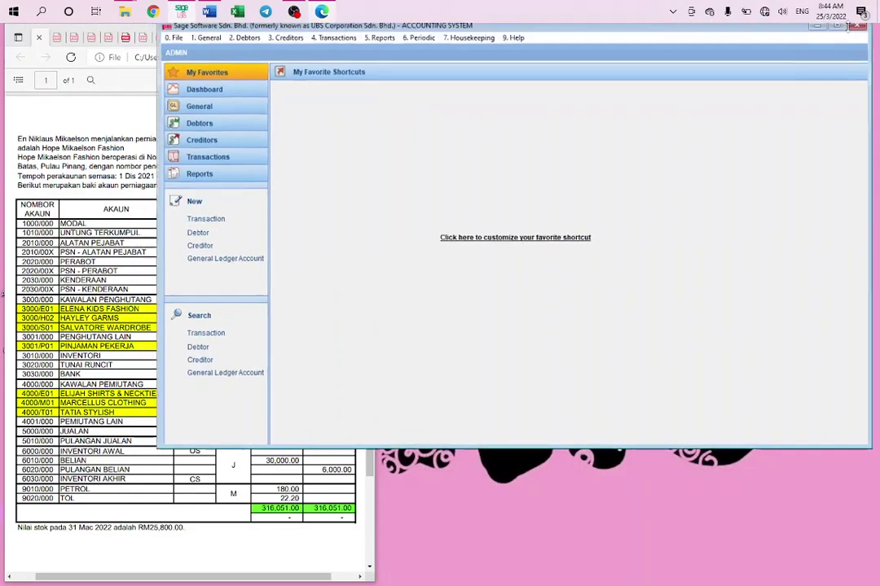
pyautogui.moveTo(173, 71); pyautogui.dragTo(376, 73)
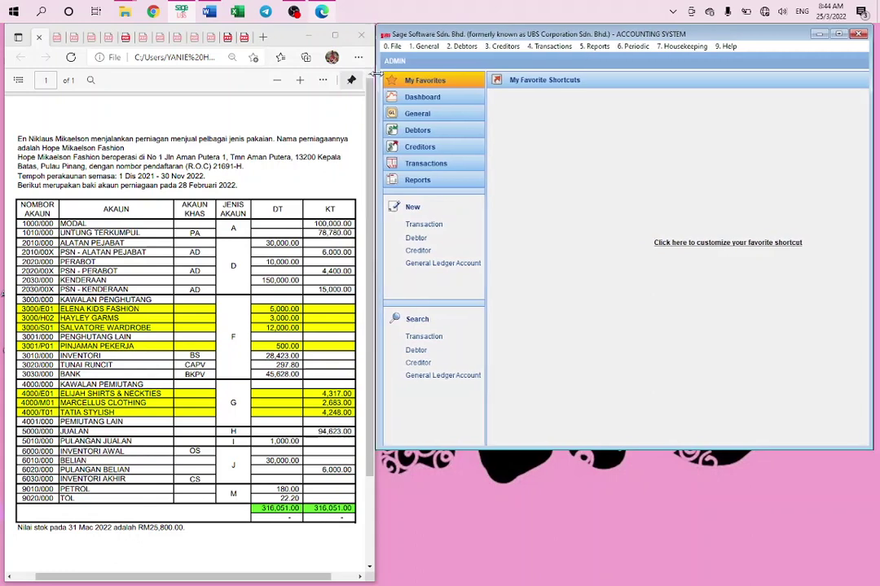
pyautogui.doubleClick(658, 449)
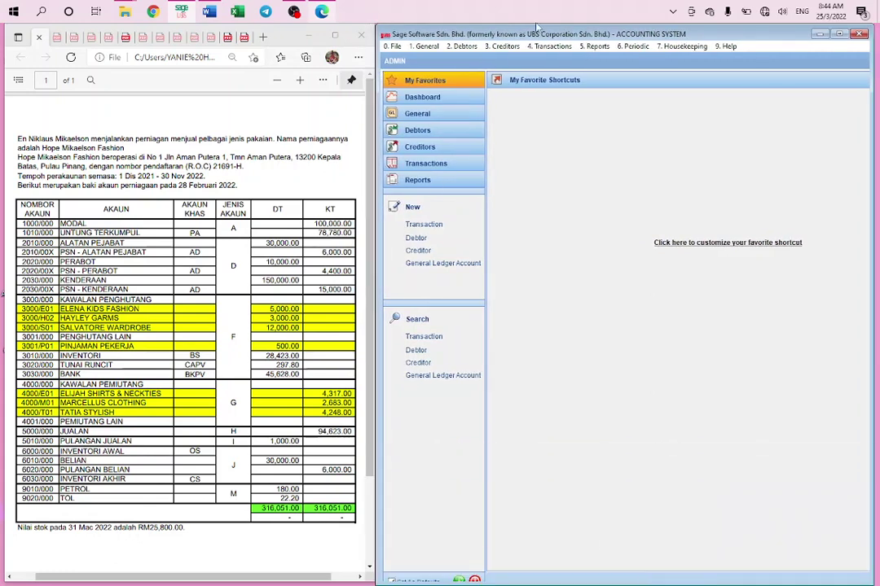
# Open General Setup from the Housekeeping > Setup menu
pyautogui.click(689, 47)
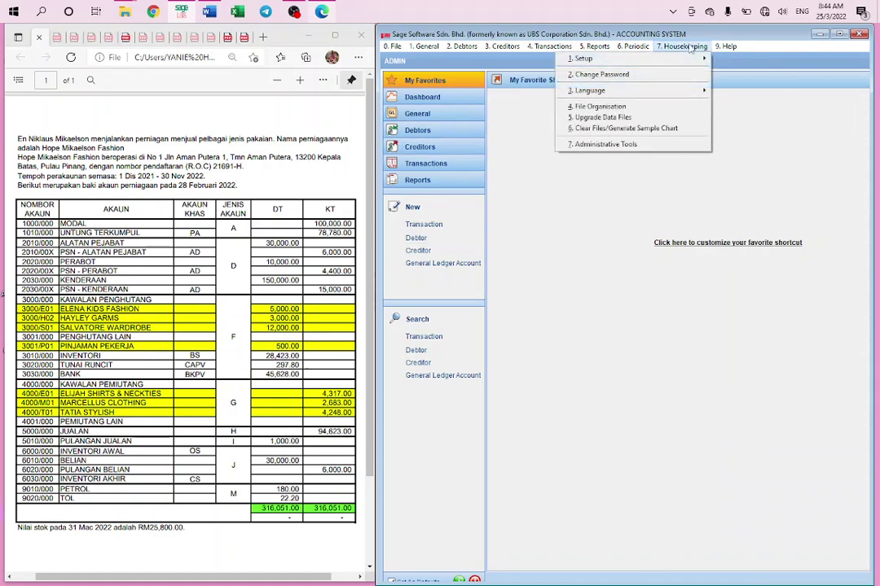
pyautogui.moveTo(687, 60)
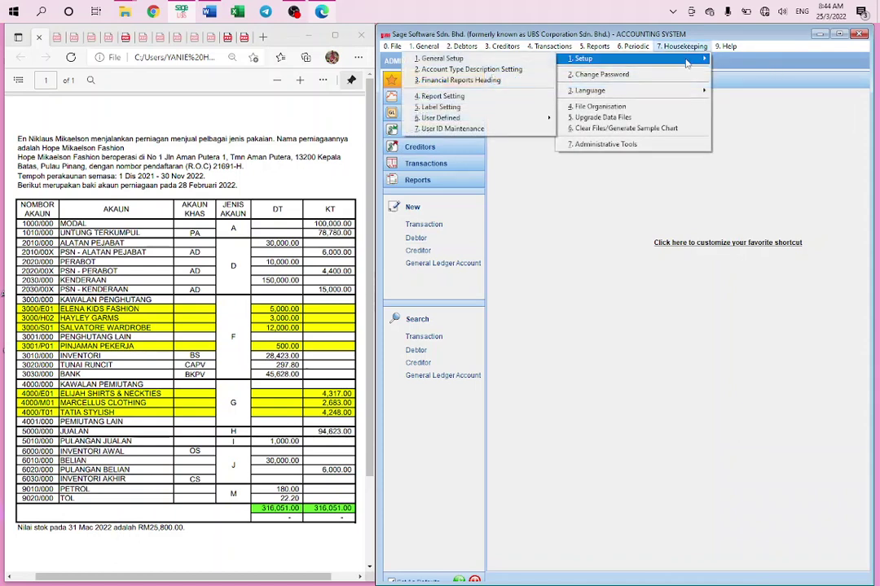
pyautogui.click(503, 62)
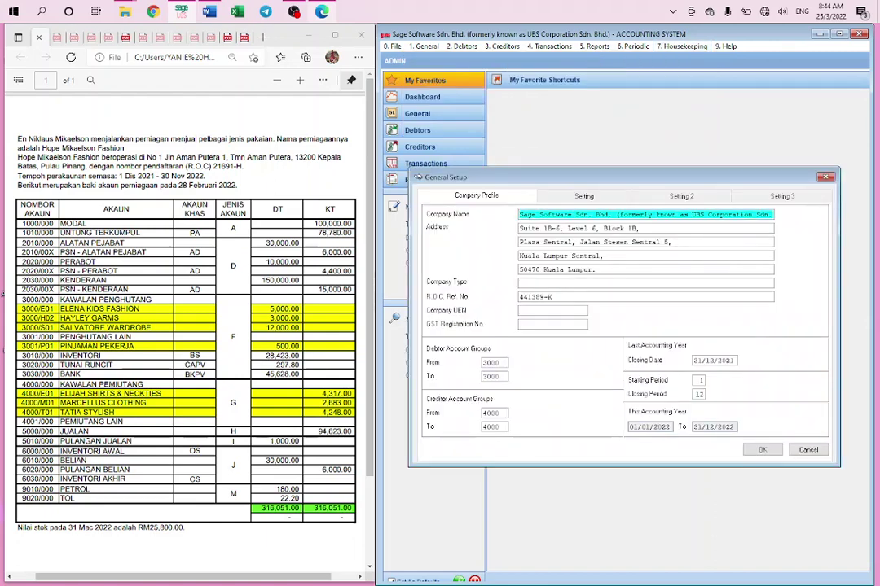
# Enter the company name HOPE MIKAELSON FASHION and the four-line business address from the case study
pyautogui.write('HO')
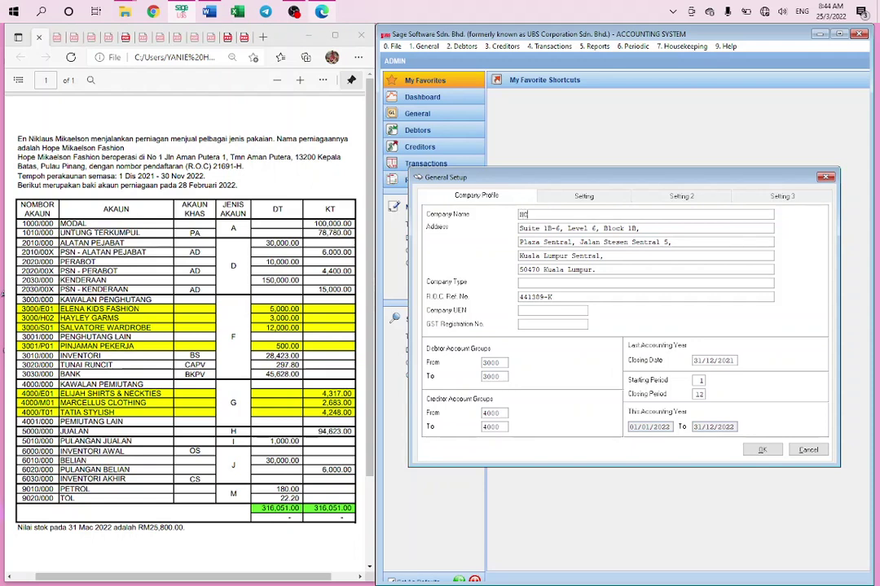
pyautogui.write('PE MIKE')
pyautogui.write('ELSON FASHION')
pyautogui.press('Tab')
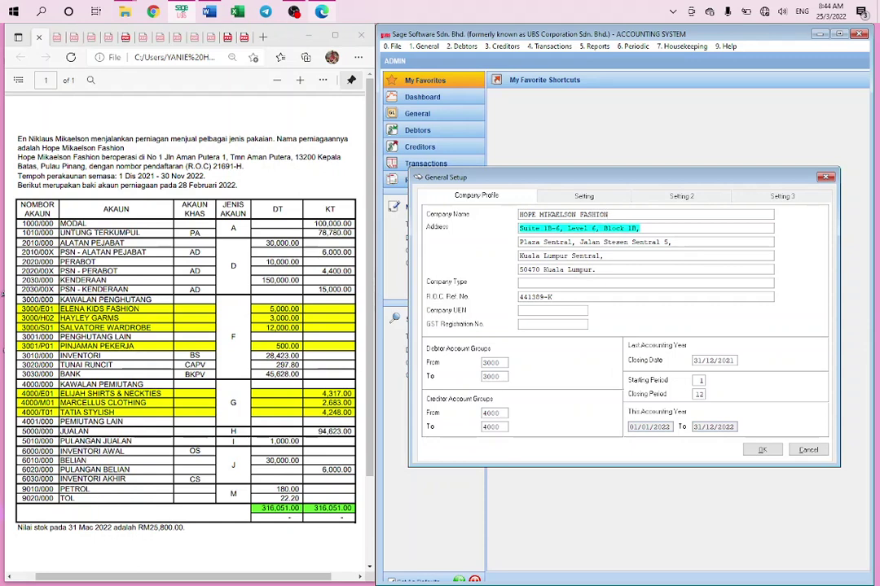
pyautogui.write('NO 1')
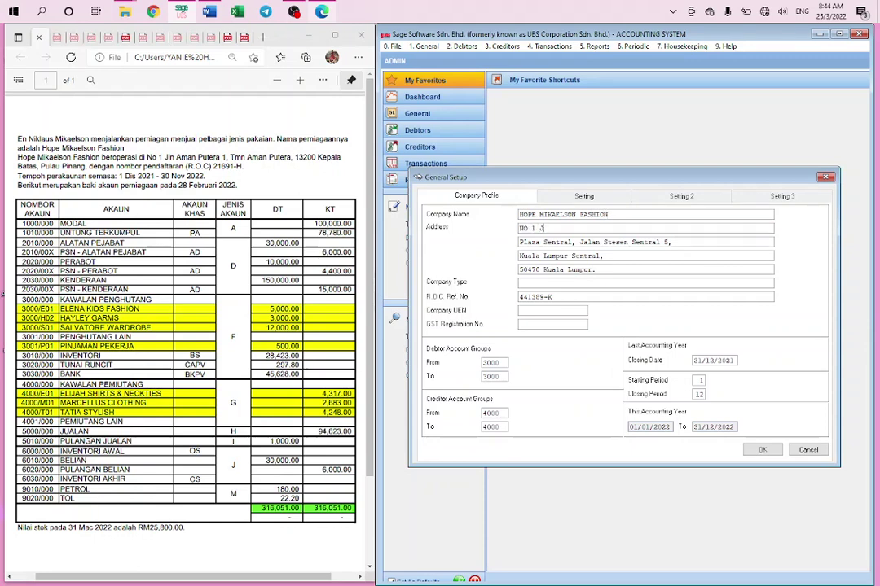
pyautogui.write(' JLN AMAN PUTERA 1')
pyautogui.press('Tab')
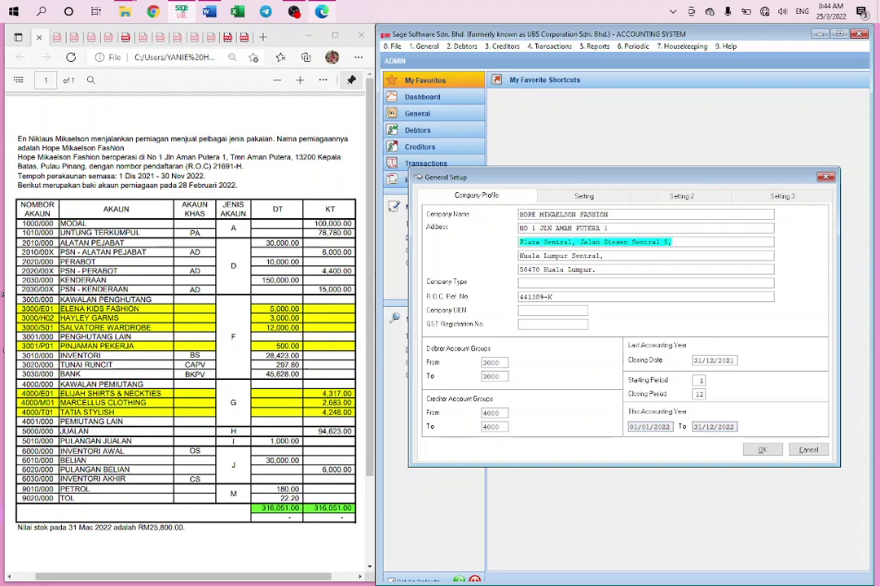
pyautogui.write('TMN AMAN ')
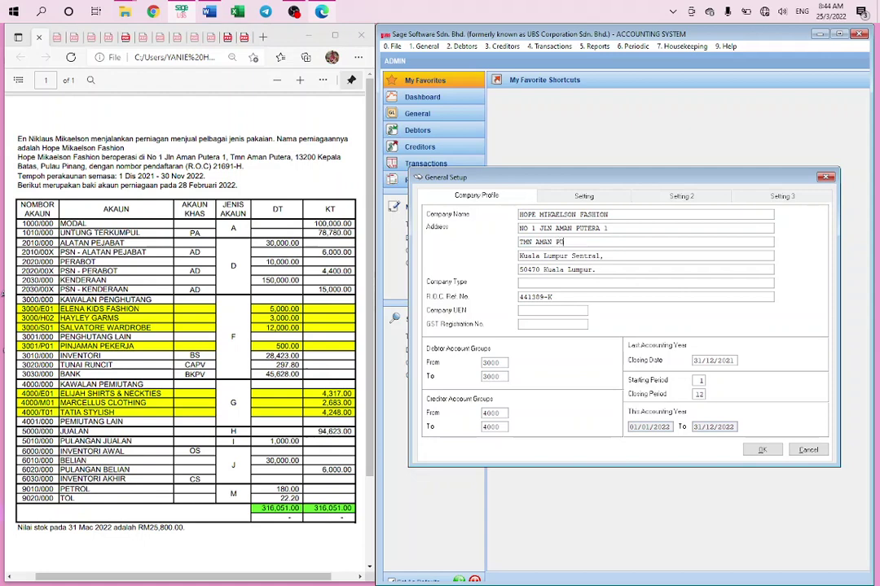
pyautogui.write('PUTERA')
pyautogui.press('Tab')
pyautogui.write('13')
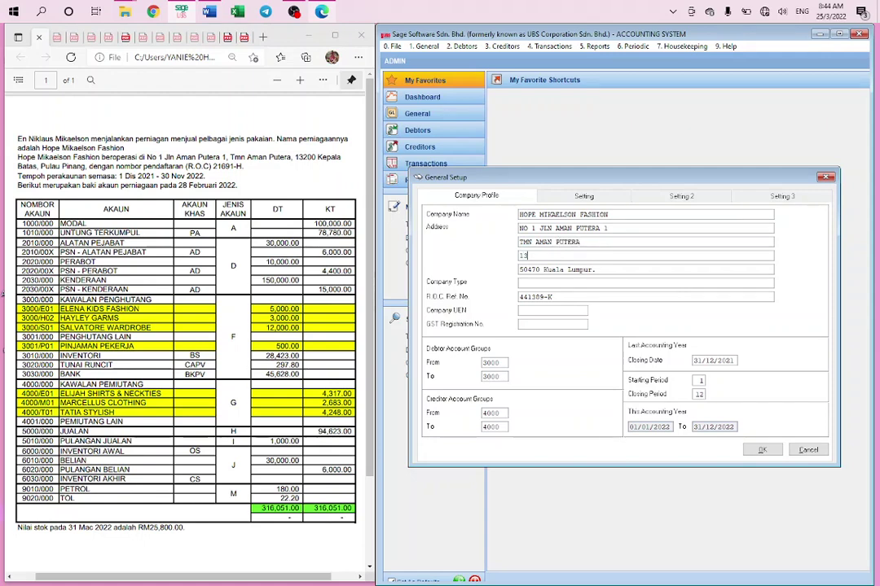
pyautogui.write('200 KEPALA BATAS')
pyautogui.press('Tab')
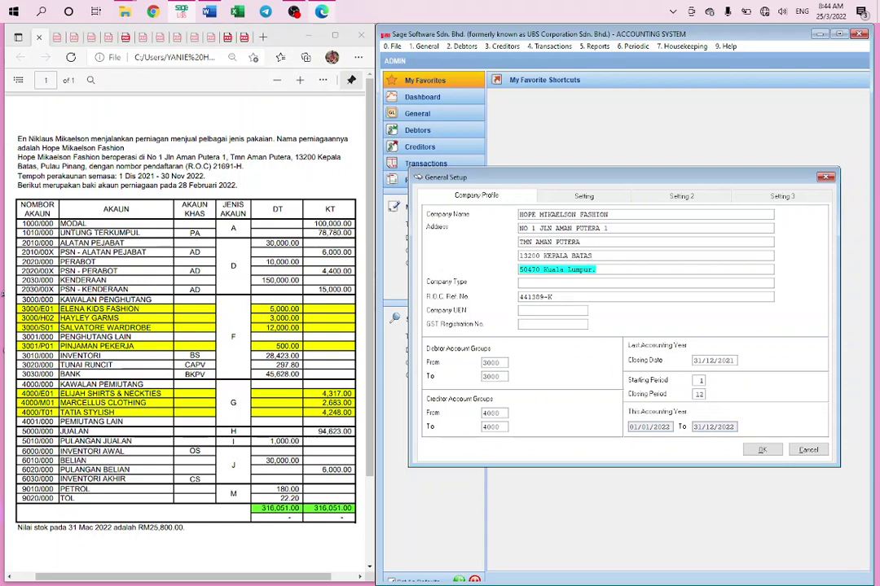
pyautogui.write('PULAU')
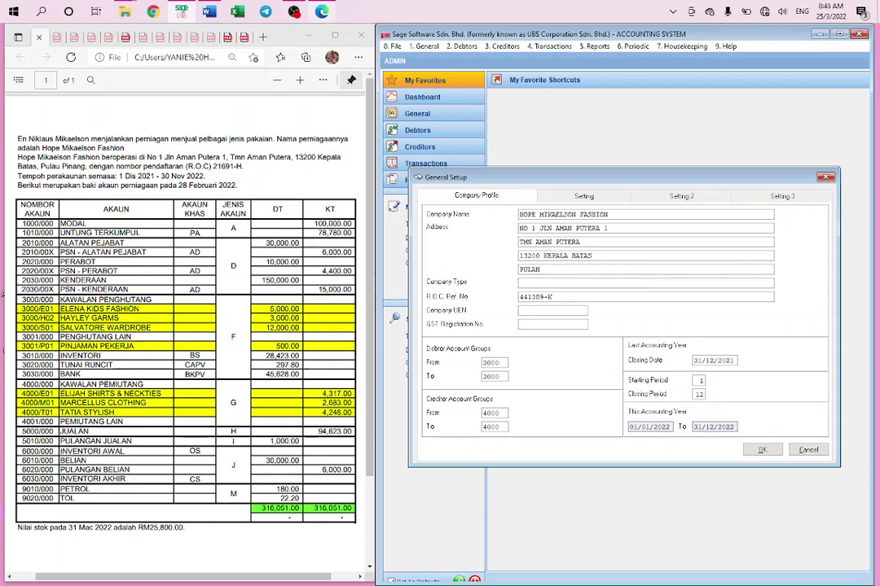
pyautogui.write(' PINANG')
pyautogui.press('Tab')
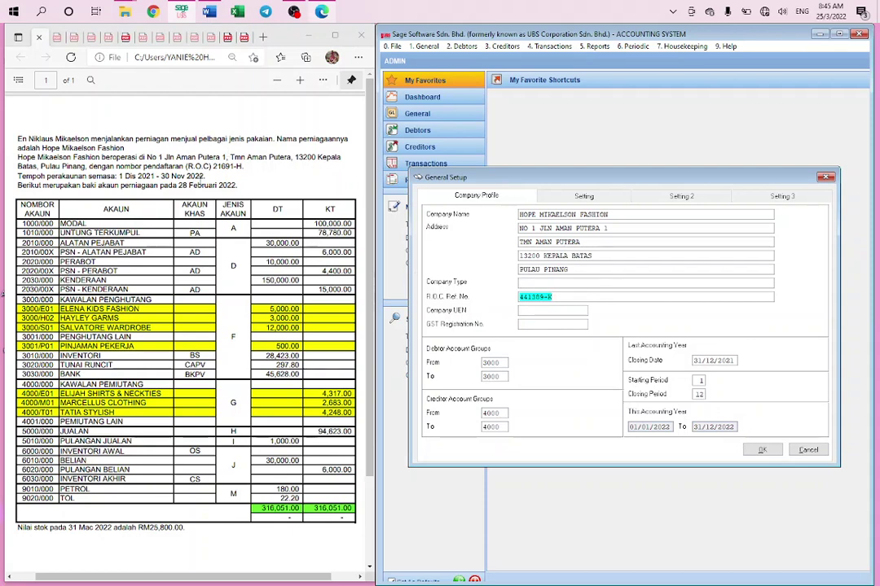
# Replace the R.O.C. Ref. No. with 21691-H
pyautogui.write('21')
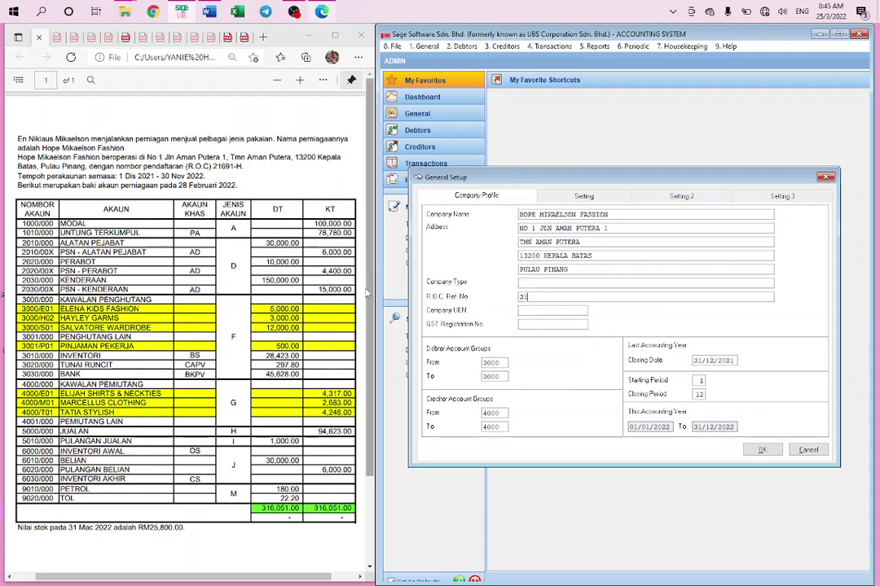
pyautogui.write('691-')
pyautogui.press('Tab')
pyautogui.press('Tab')
pyautogui.press('Tab')
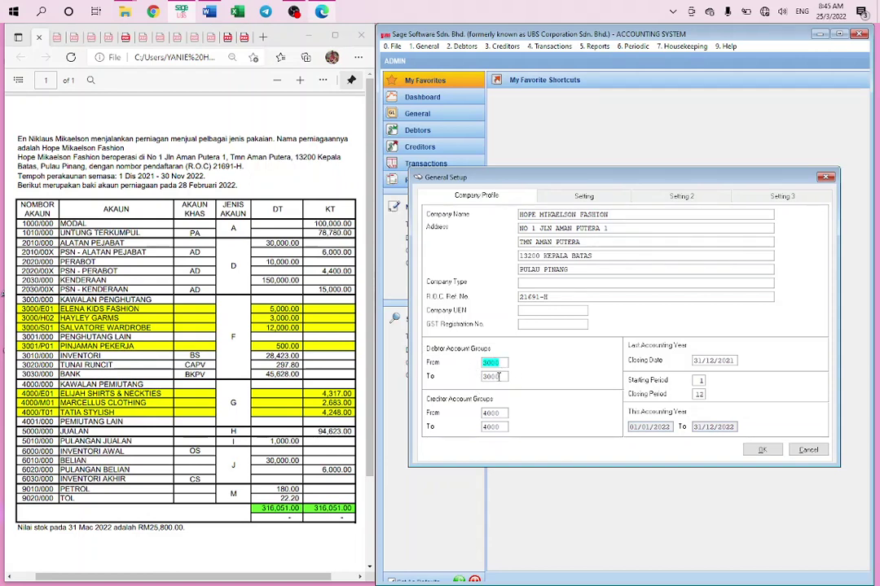
# Set the Debtor Account Groups To value to 3001 and Creditor Account Groups To to 4001
pyautogui.click(498, 376)
pyautogui.press('BackSpace')
pyautogui.press('BackSpace')
pyautogui.write('10')
pyautogui.press('BackSpace')
pyautogui.press('BackSpace')
pyautogui.write('01')
pyautogui.press('Tab')
pyautogui.press('Tab')
pyautogui.write('4001')
# Enter 30/11/2021 as the last accounting year closing date
pyautogui.click(695, 360)
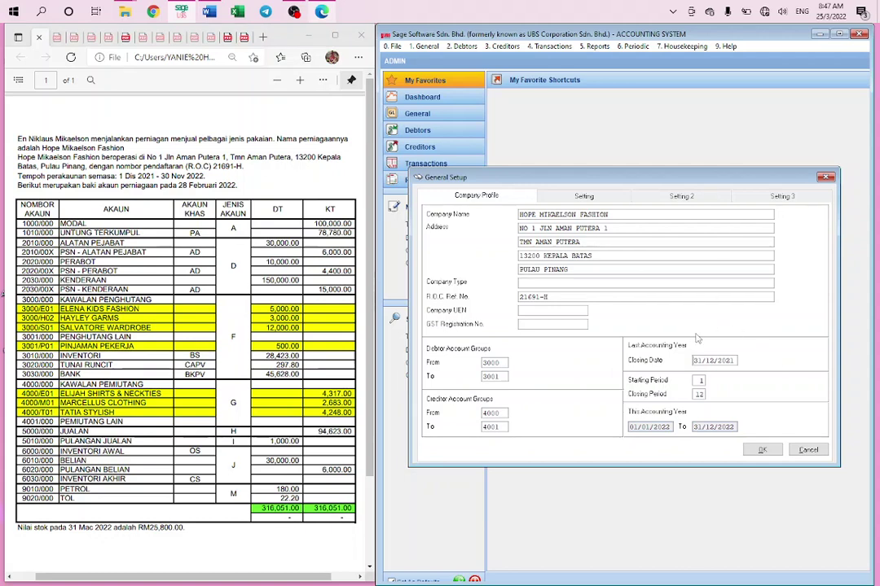
pyautogui.write('3011')
pyautogui.press('Tab')
# Set the starting period to 4 and save the company profile
pyautogui.write('4')
pyautogui.press('Tab')
pyautogui.press('Tab')
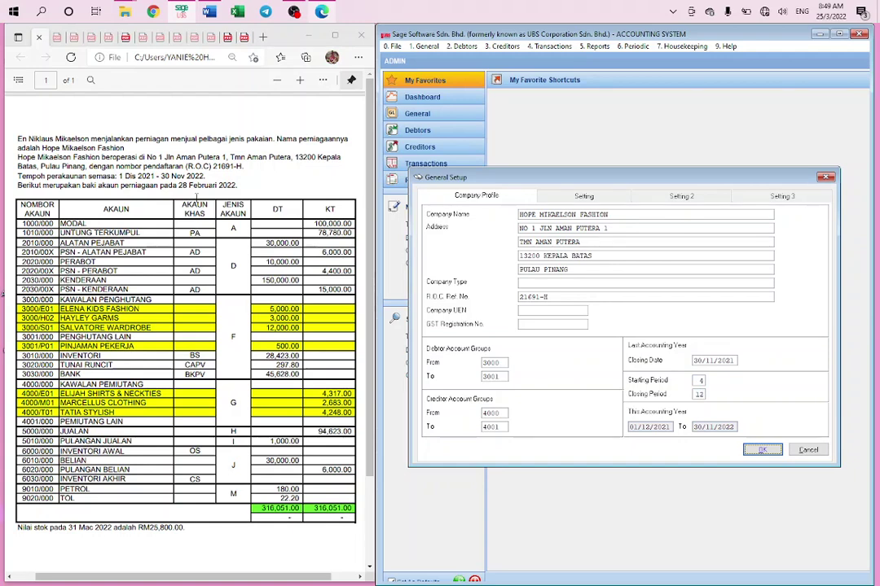
pyautogui.press('Return')
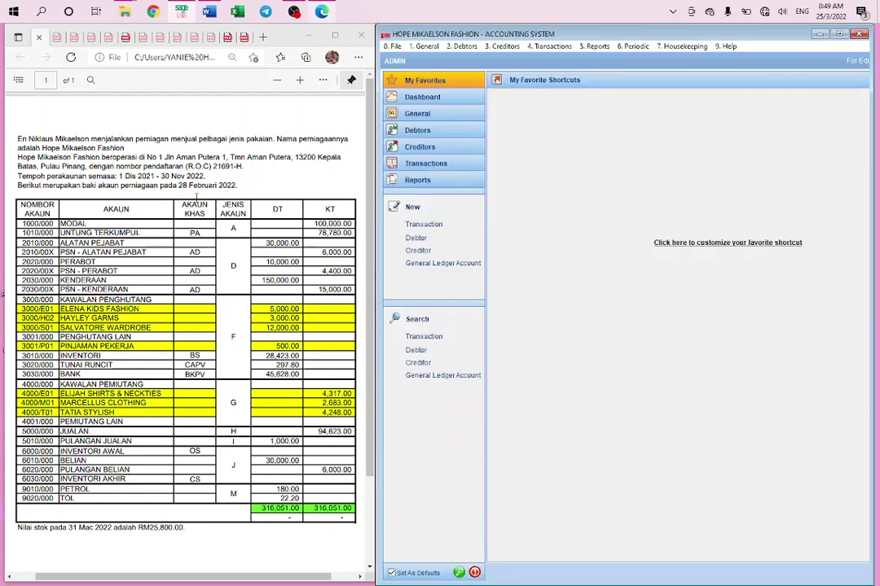